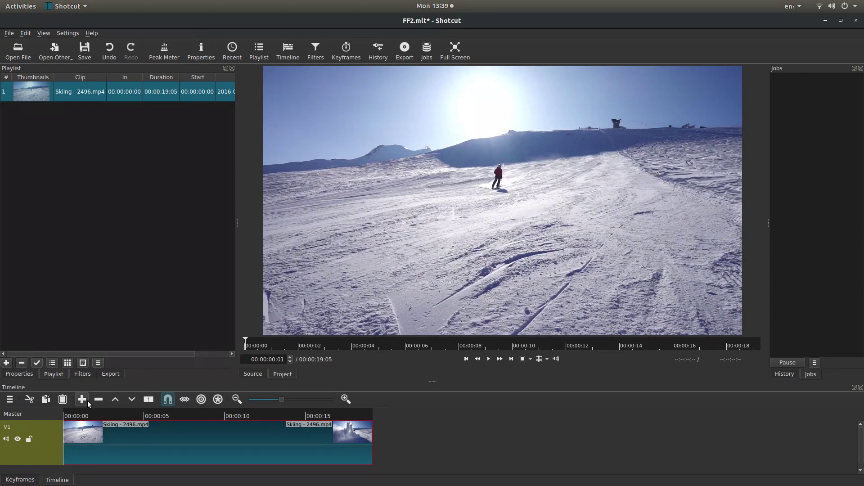
Step: Move the playhead to 00:00:16:20 and start a frame export with the Desktop folder as destination
left_click_drag(74, 415, 334, 412)
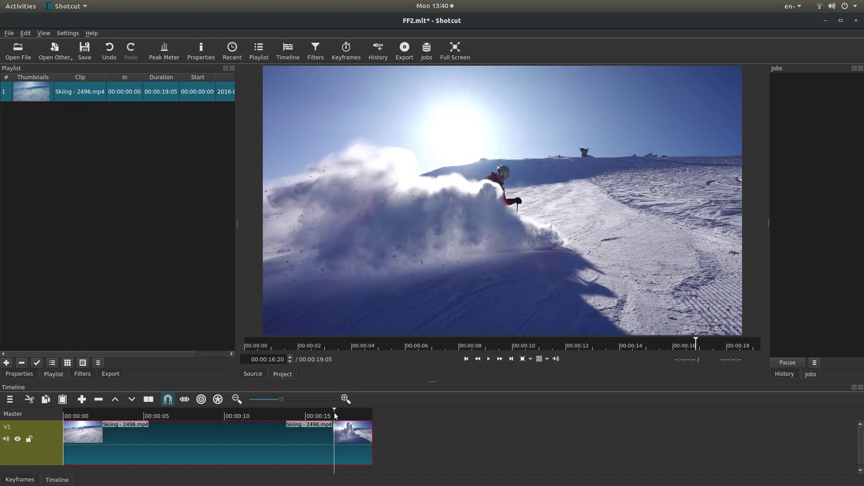
left_click(9, 33)
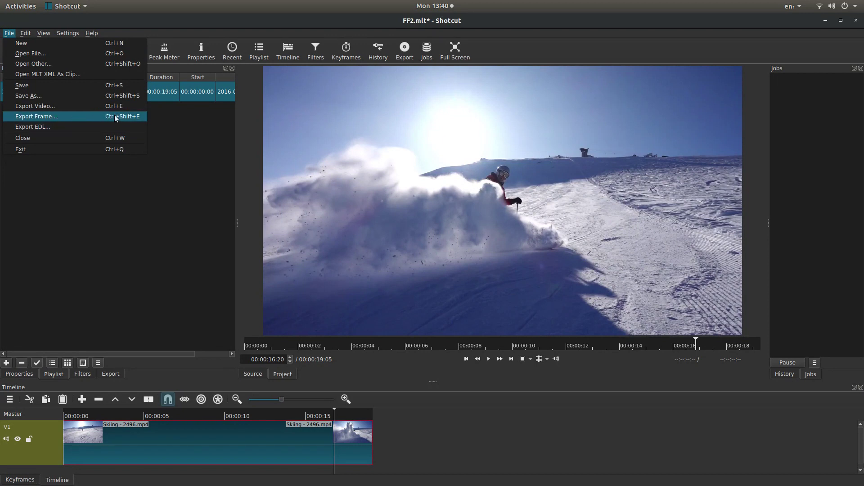
left_click(55, 117)
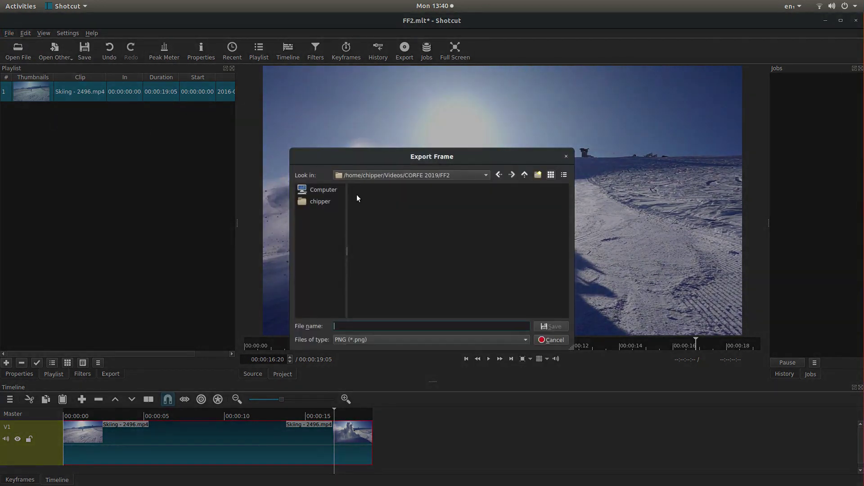
left_click(320, 201)
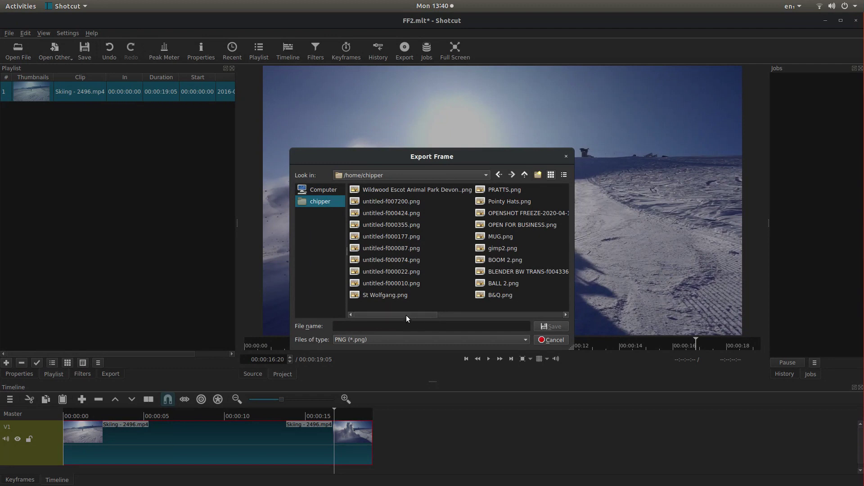
left_click_drag(412, 316, 439, 315)
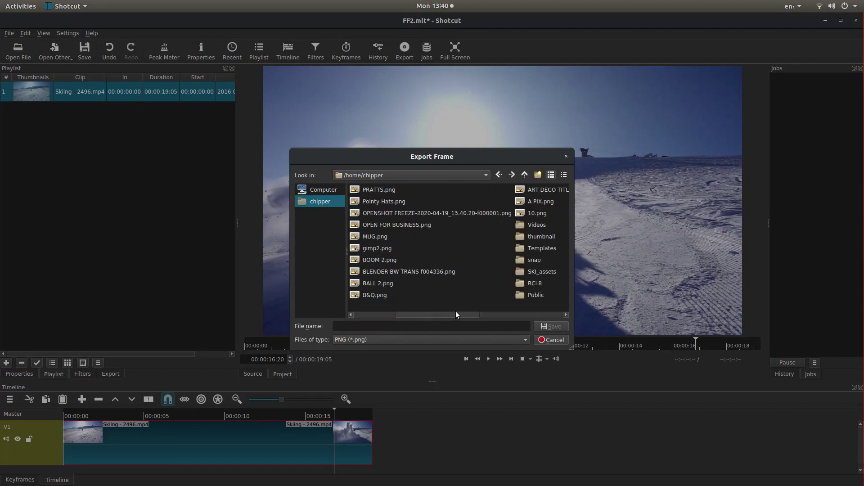
left_click(562, 315)
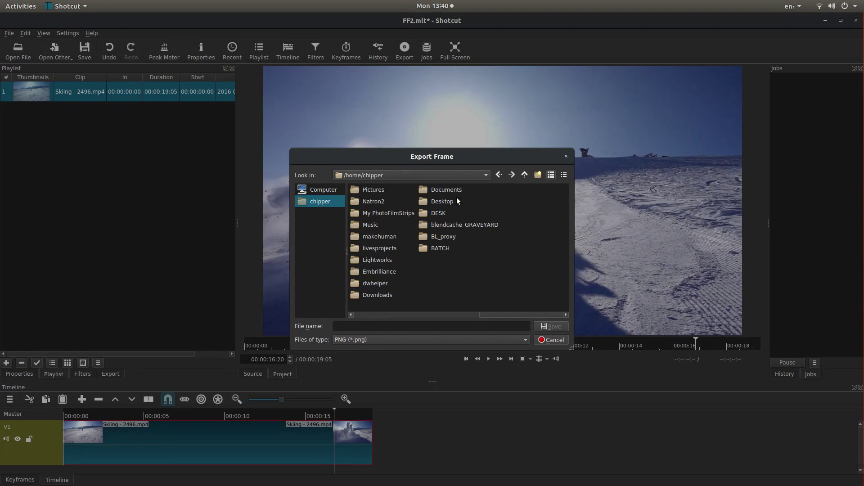
double_click(441, 206)
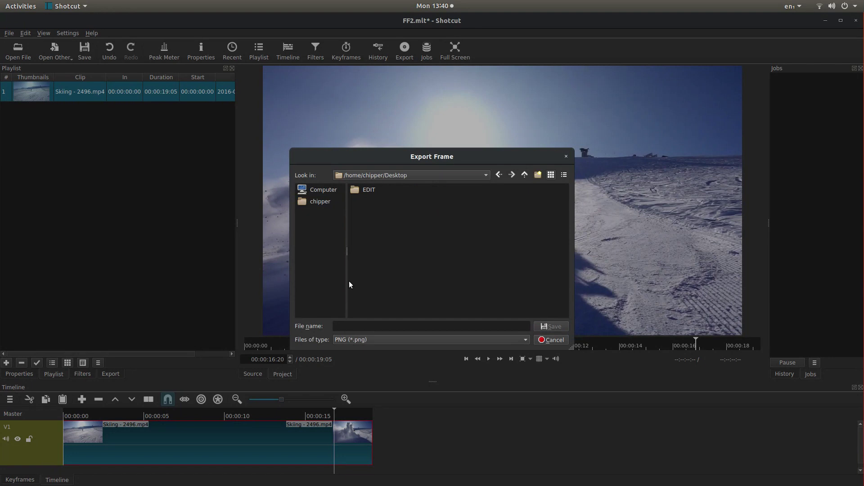
Step: Name the exported frame FF, keep PNG (*.png) as the file type and save it
left_click(338, 328)
type("FF")
left_click(525, 341)
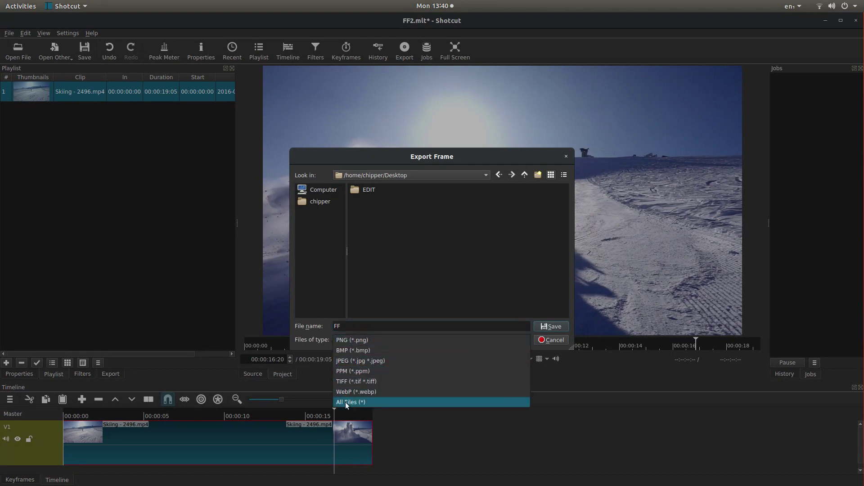
left_click(364, 341)
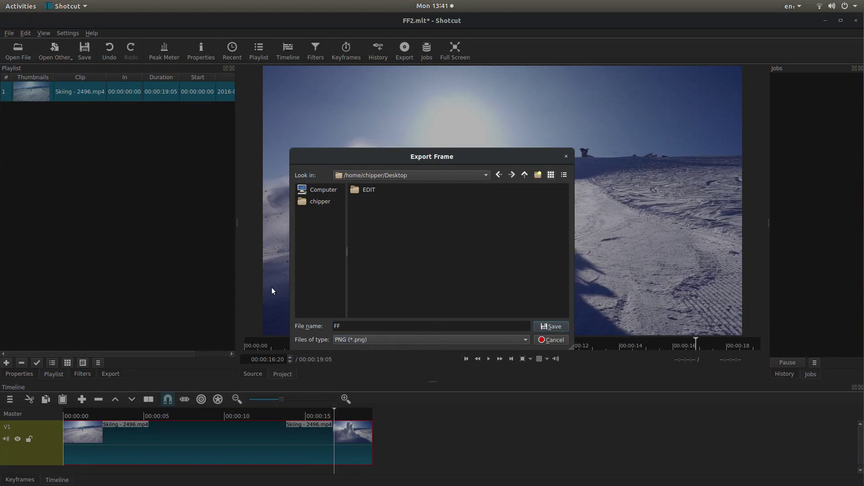
left_click(560, 328)
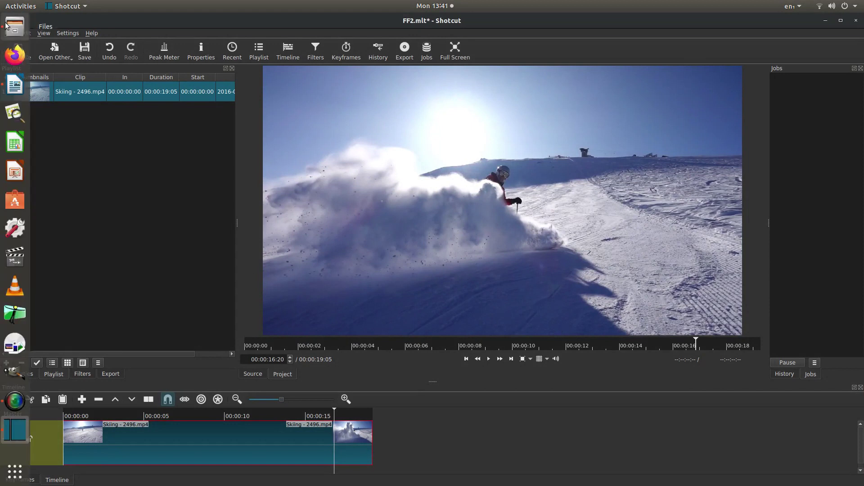
Step: Switch to the Files app, add FF.png from the Desktop folder to the Shotcut playlist and minimize the file window
left_click(7, 24)
left_click_drag(285, 308, 39, 129)
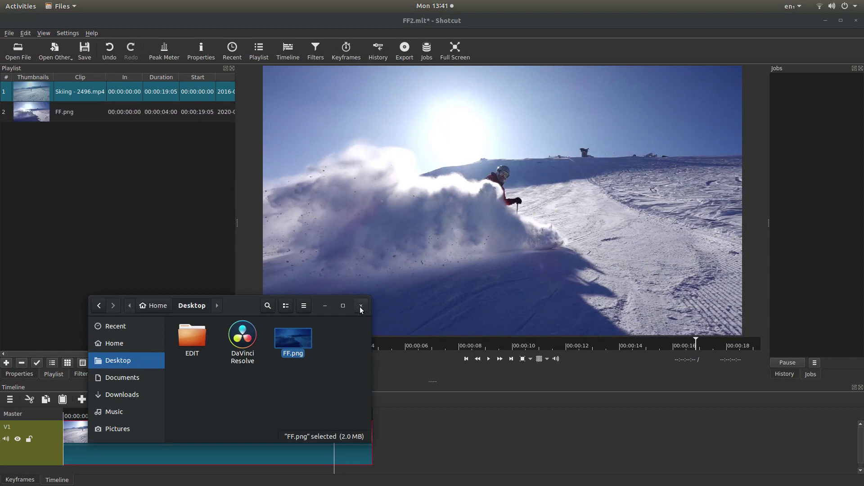
left_click(325, 306)
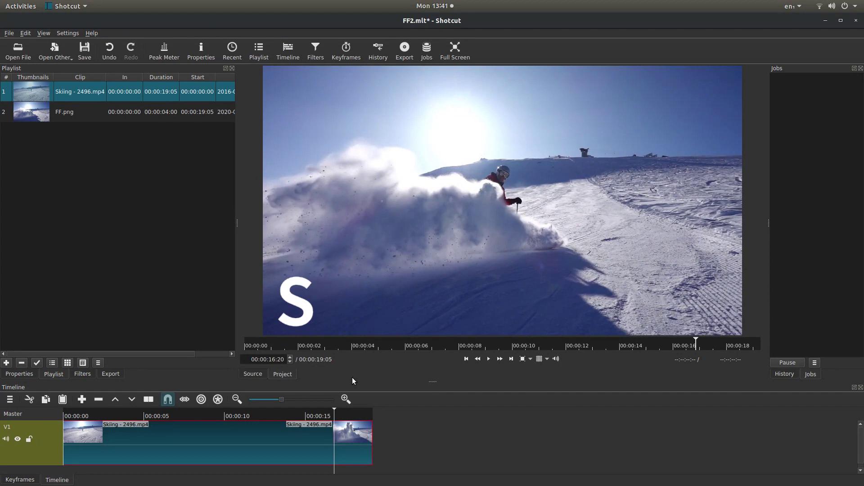
Step: Split the skiing clip at 00:00:16:20 and insert FF.png between the two parts on V1 without gaps
key("s")
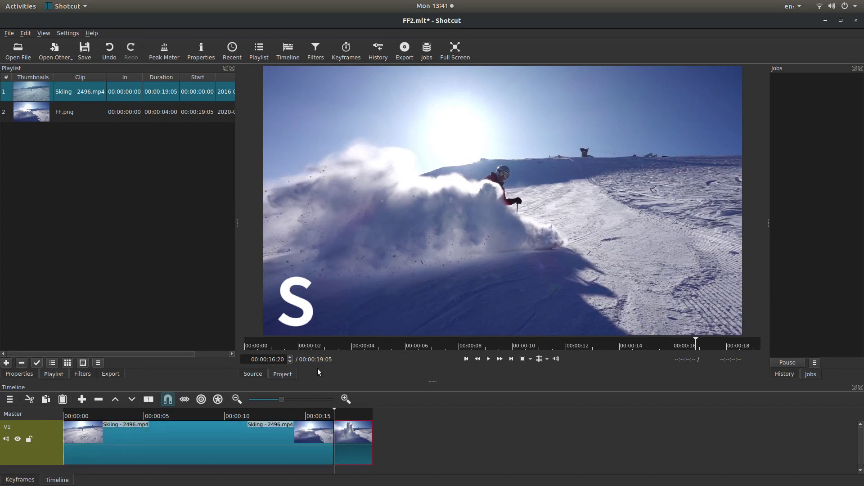
left_click_drag(363, 435, 531, 439)
left_click_drag(37, 115, 353, 444)
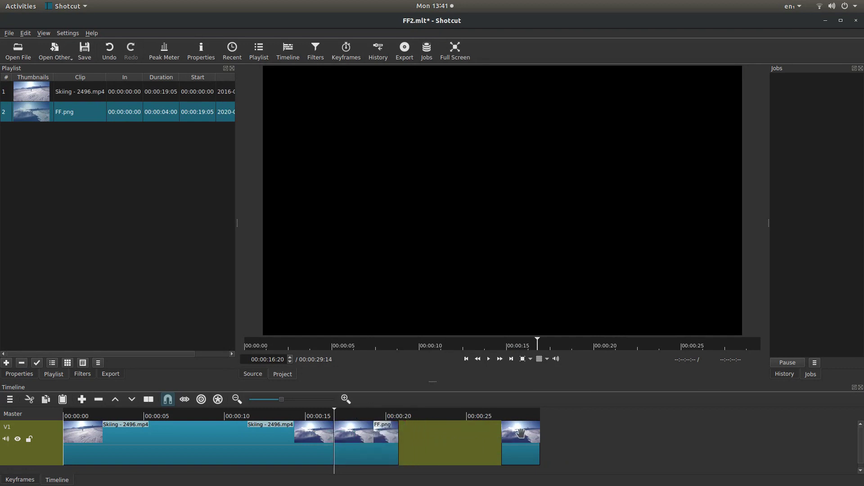
left_click_drag(521, 433, 398, 441)
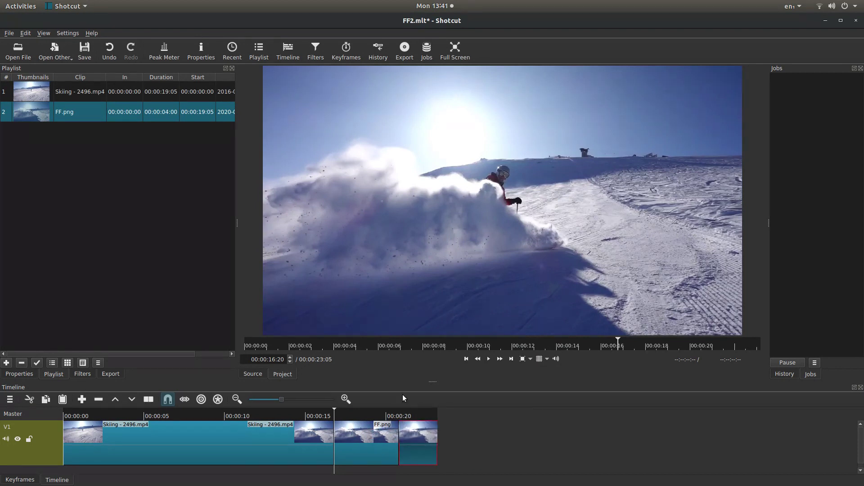
Step: Play the timeline from about 00:00:15:03 through the FF.png still to check the freeze frame
left_click_drag(334, 407, 307, 409)
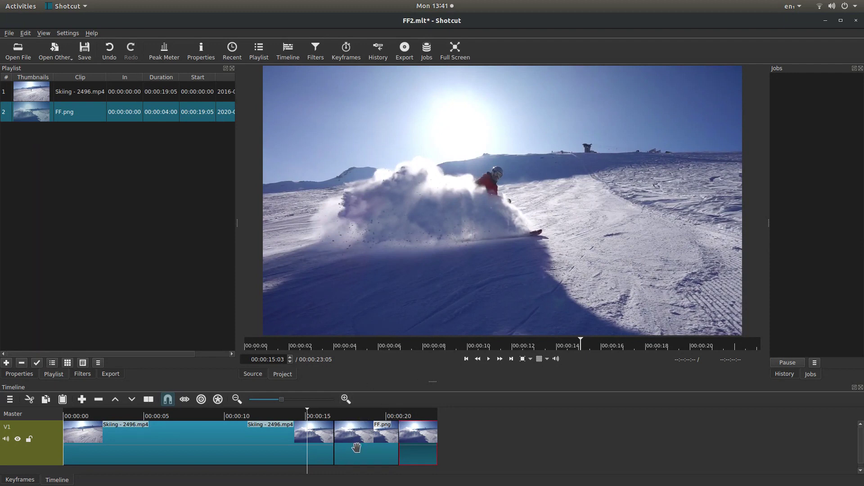
left_click(490, 362)
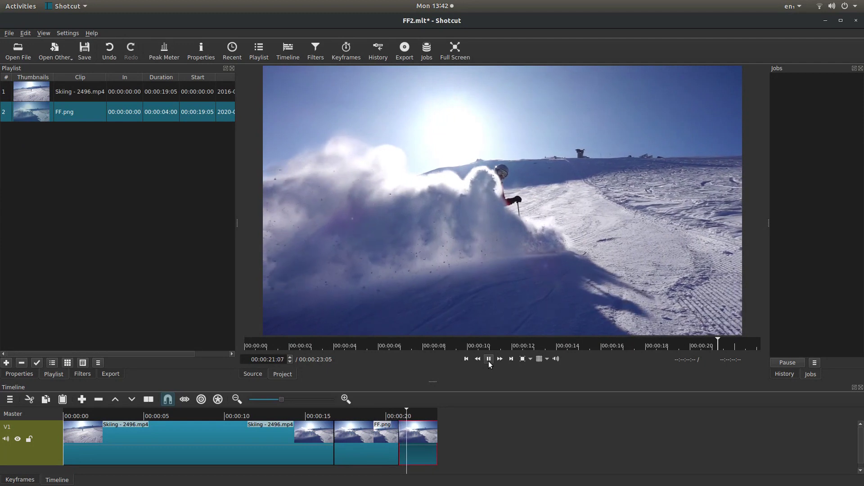
left_click(489, 360)
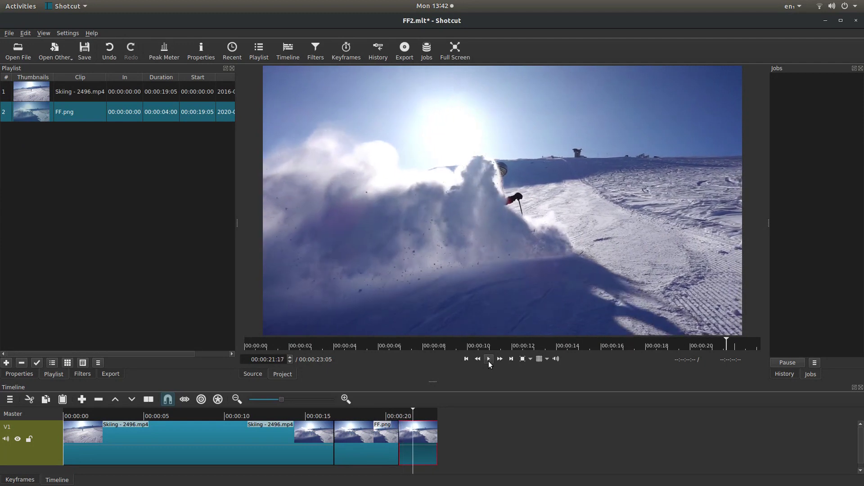
Step: Trim the end of FF.png on V1 to a duration of about 00:00:01:20 and show its properties
left_click(378, 436)
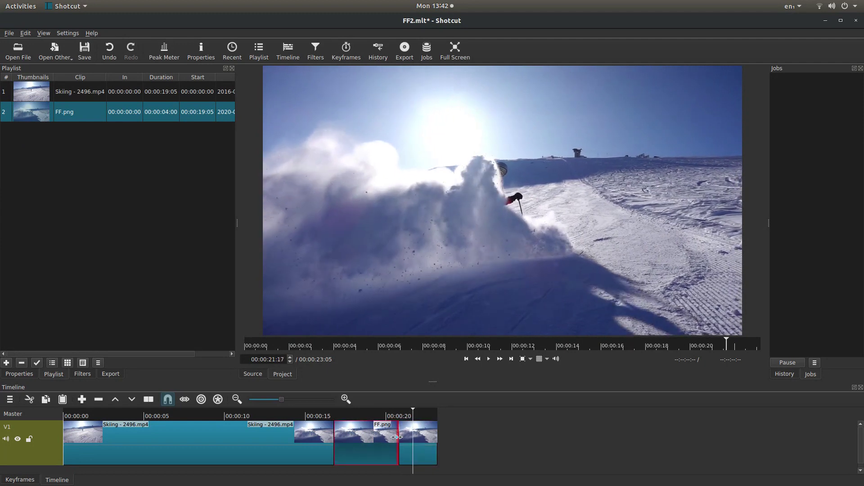
left_click_drag(398, 438, 356, 441)
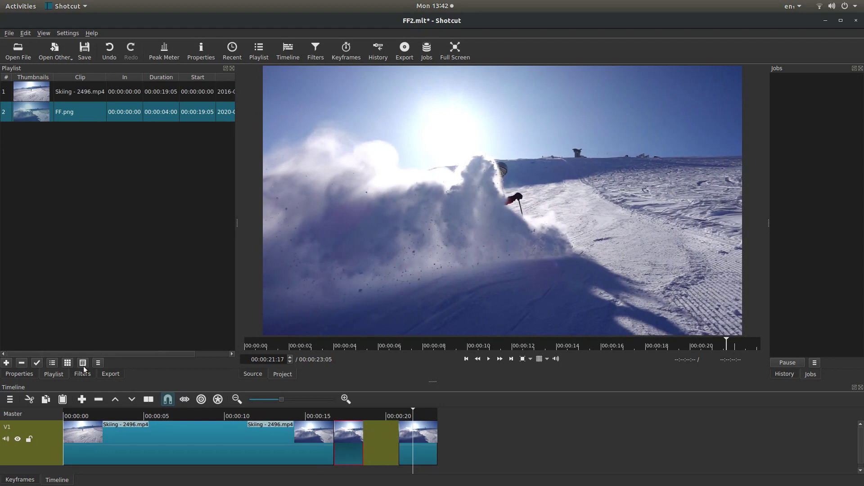
left_click(19, 374)
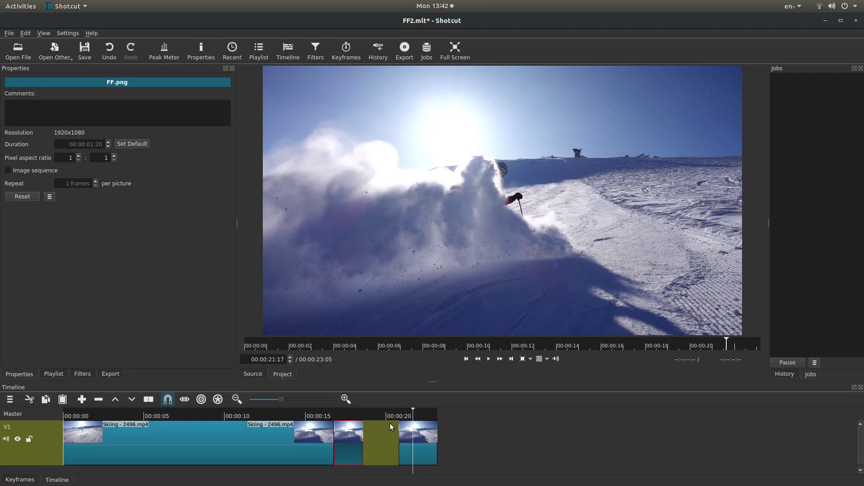
Step: Close the gap after FF.png by moving the final skiing part against its end, and select FF.png
left_click_drag(422, 428, 390, 431)
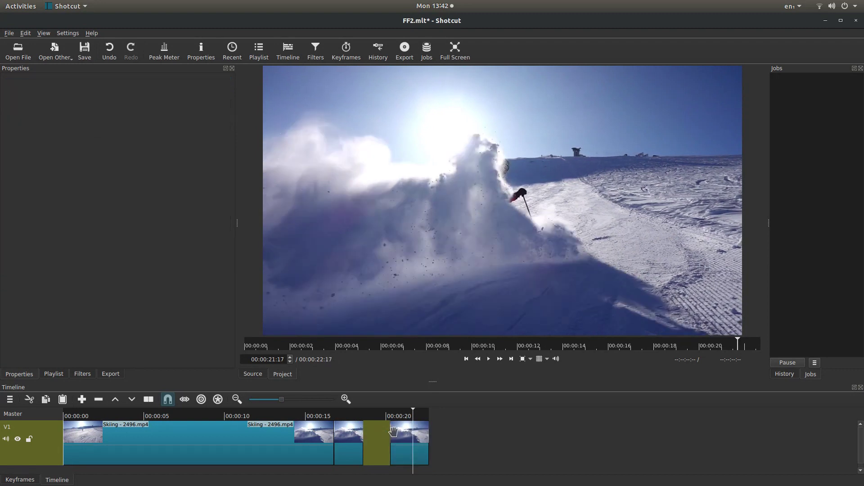
left_click(383, 439)
left_click_drag(389, 444, 361, 446)
left_click(350, 438)
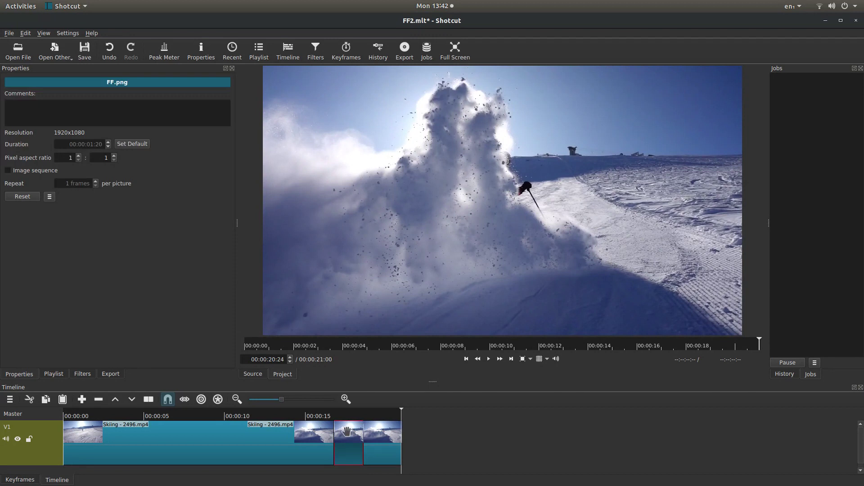
Step: Play the timeline from about 00:00:15 to review the shortened freeze frame and its transition back to motion
left_click(306, 417)
left_click(489, 359)
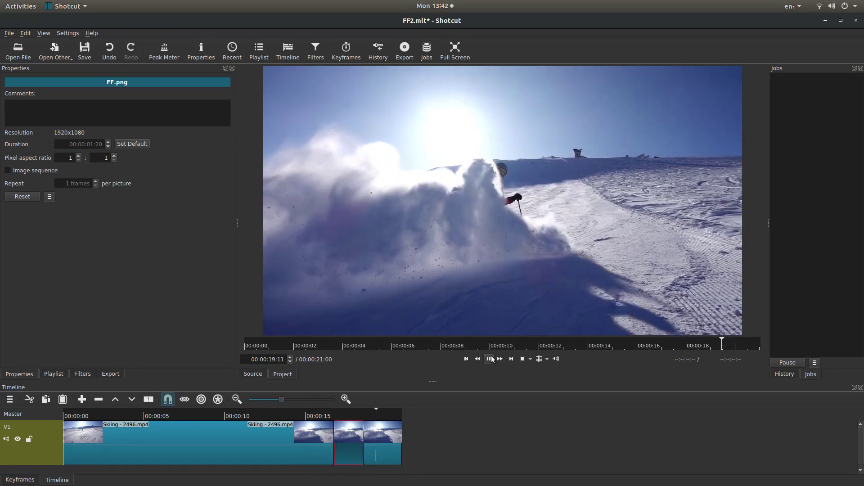
left_click(491, 358)
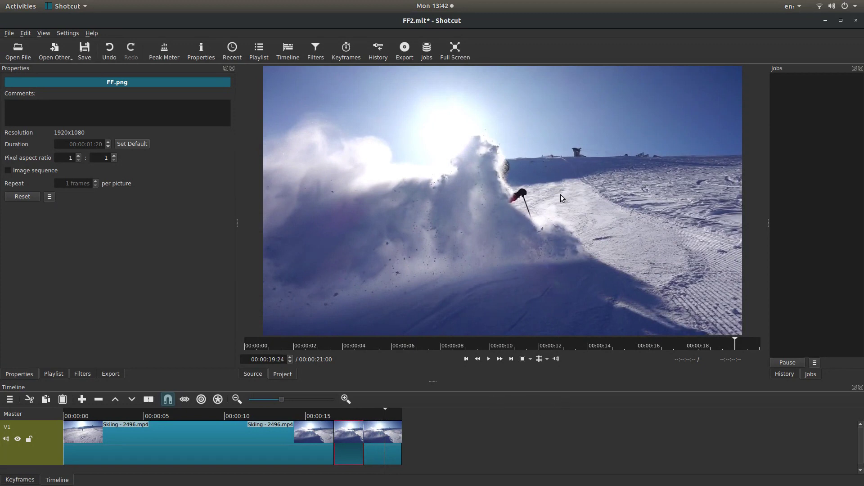